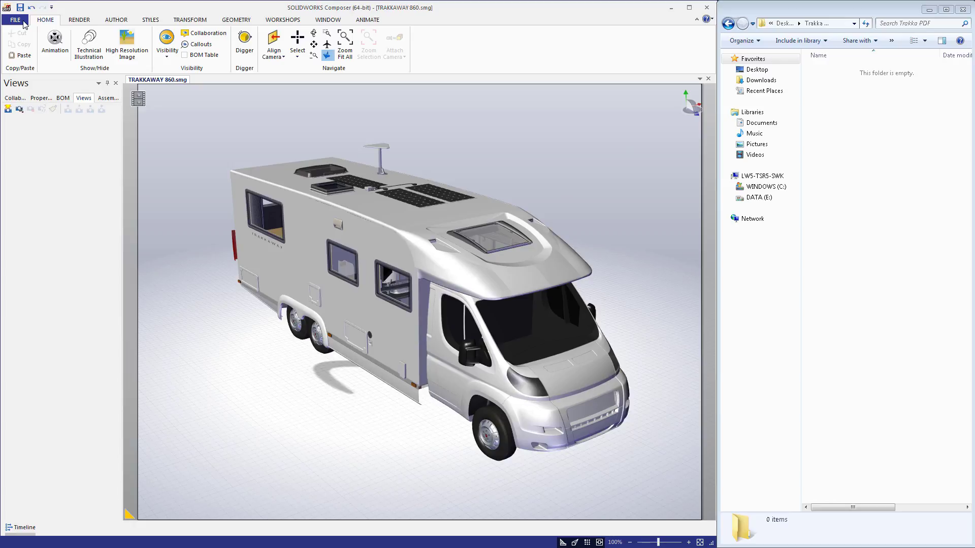
Step: Publish the motorhome model as TRAKKAWAY 860.pdf in the Trakka PDF folder with SMG (enhanced content) as the embedded 3D file
left_click(24, 23)
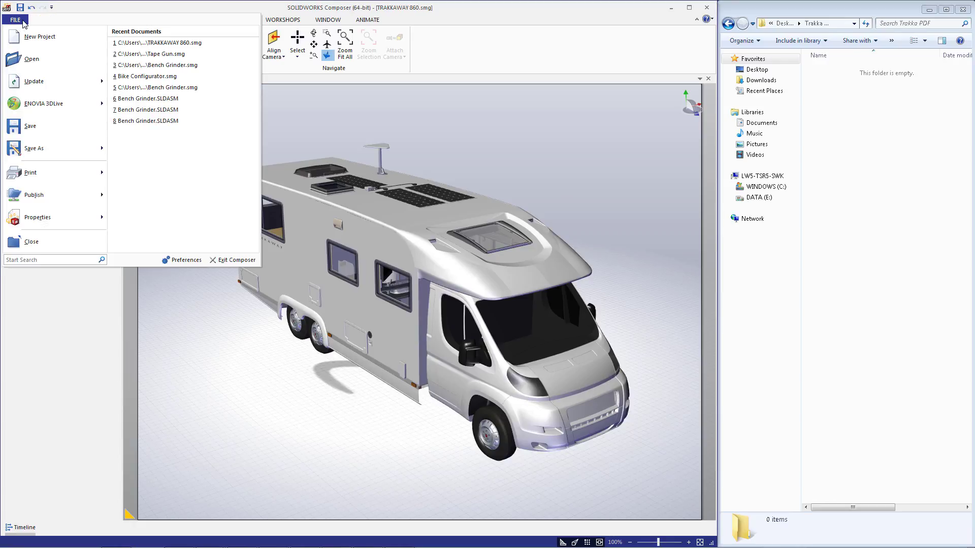
mouse_move(31, 203)
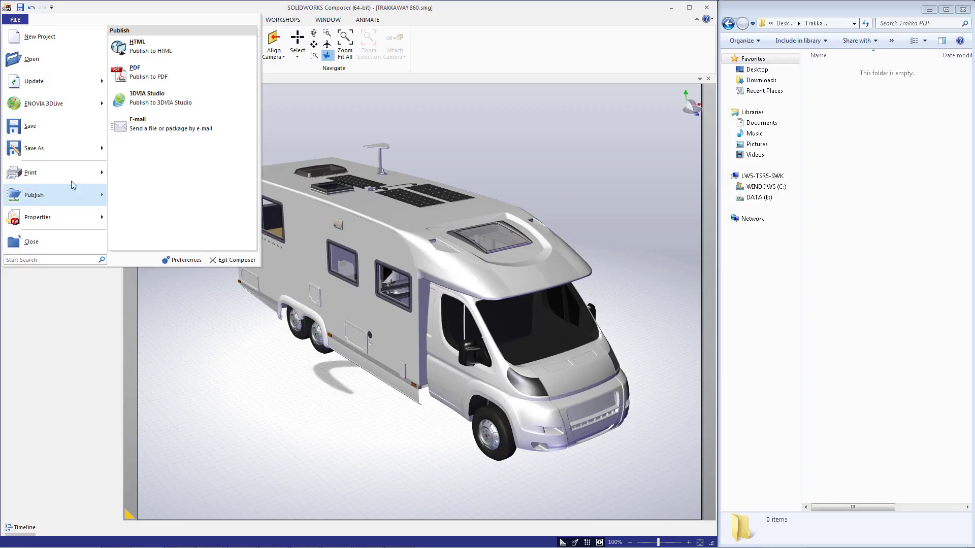
left_click(136, 73)
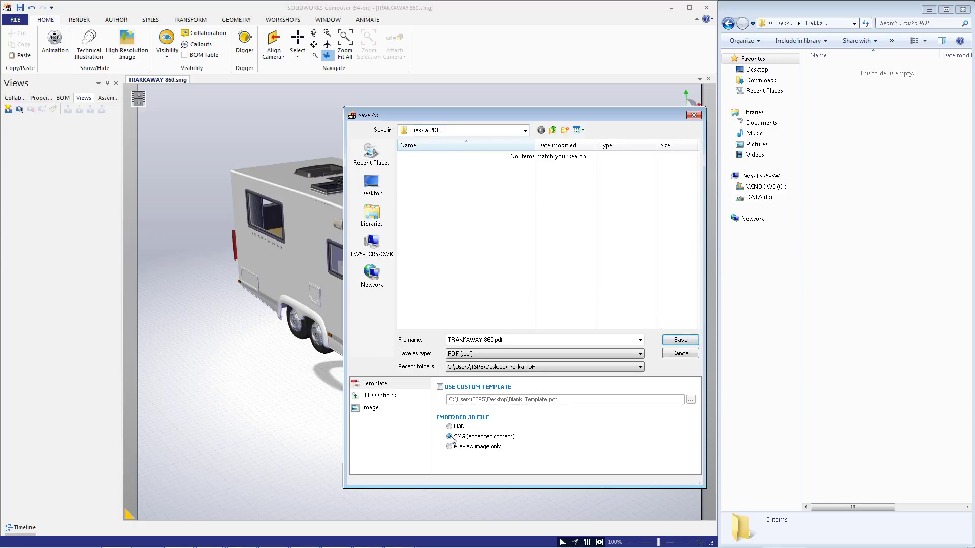
left_click(675, 340)
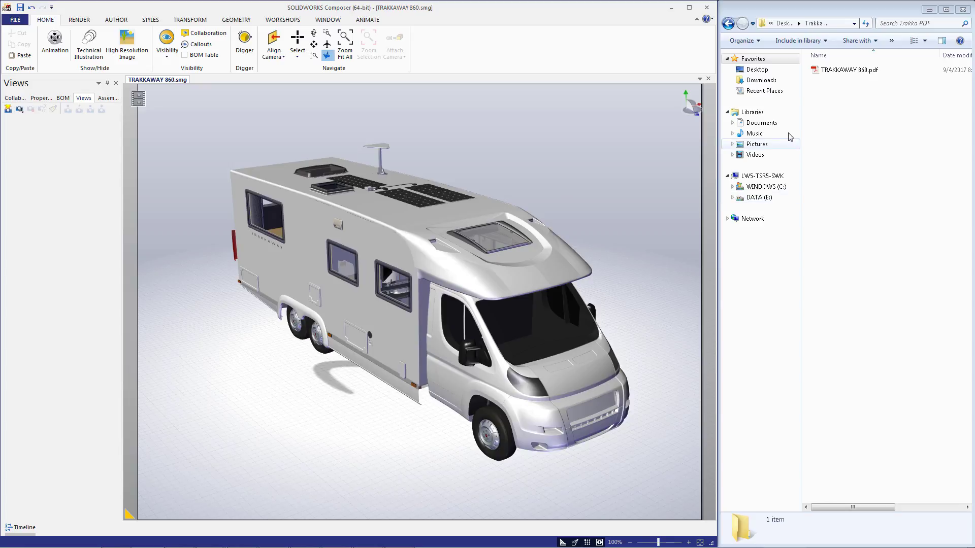
Step: Open the published TRAKKAWAY 860.pdf in Acrobat Reader, then reposition and widen its window to view the page
double_click(850, 74)
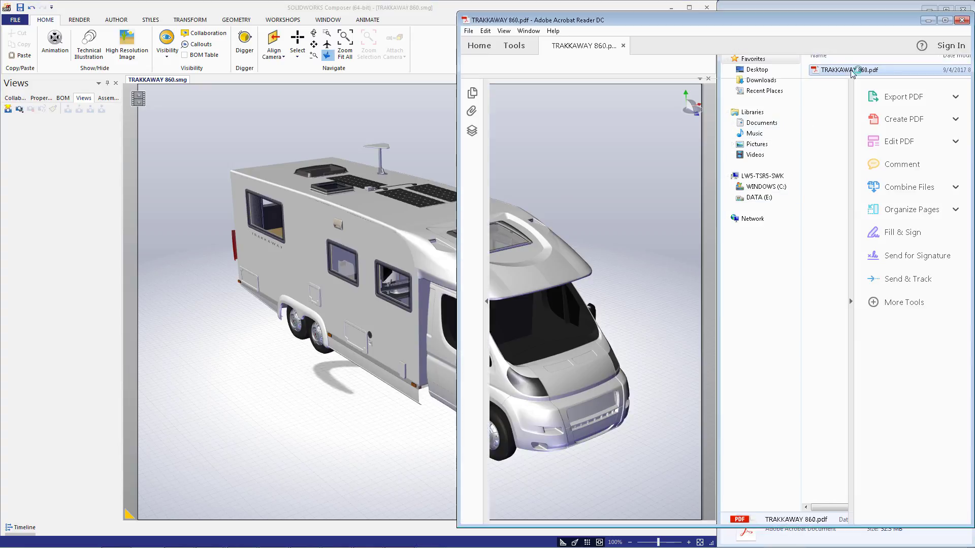
left_click_drag(782, 24, 526, 27)
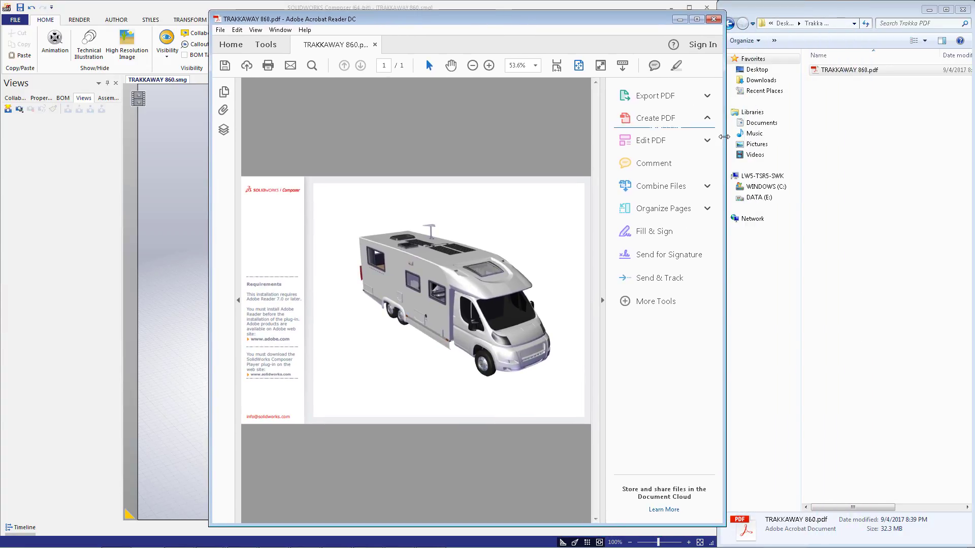
left_click_drag(724, 138, 921, 150)
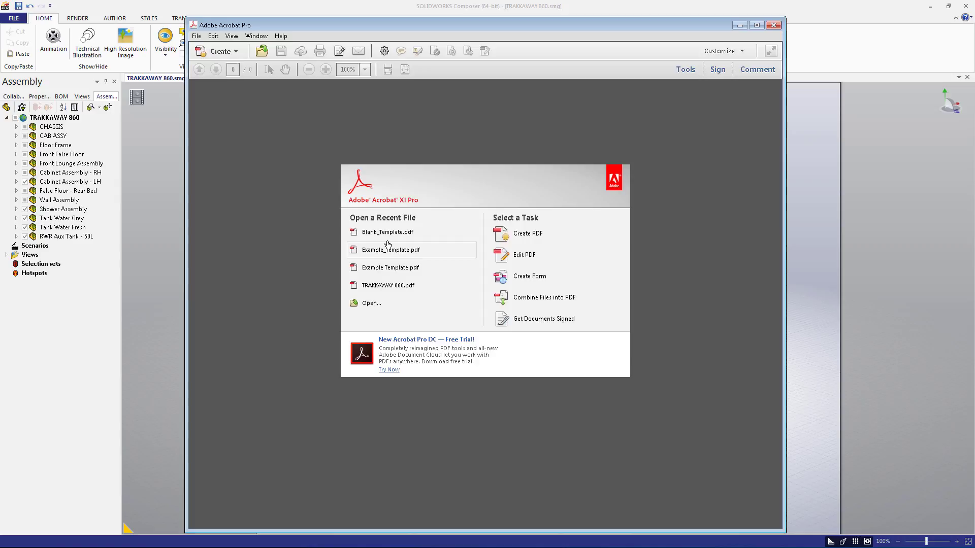
Step: Switch to Acrobat Pro, open Blank_Template.pdf and start editing it as a form
left_click(386, 238)
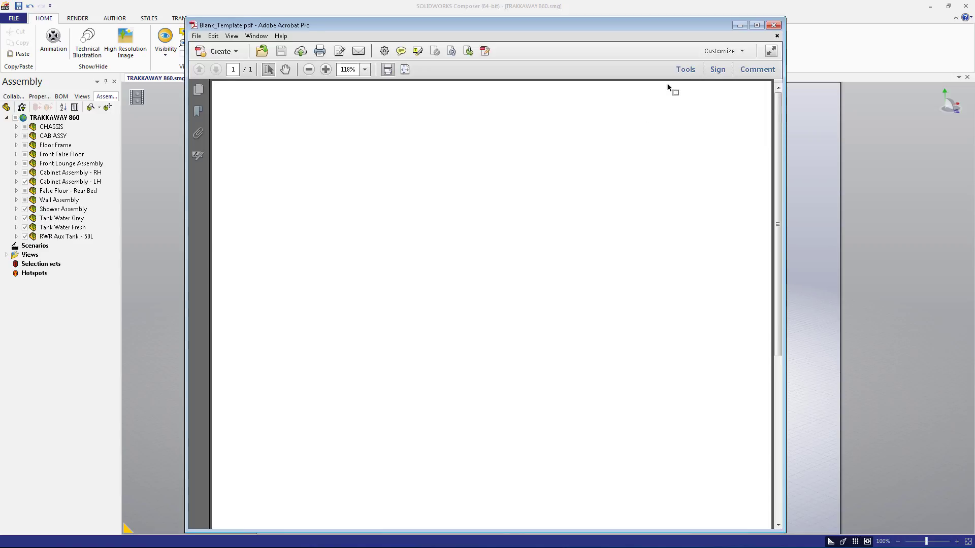
left_click(681, 75)
left_click(695, 167)
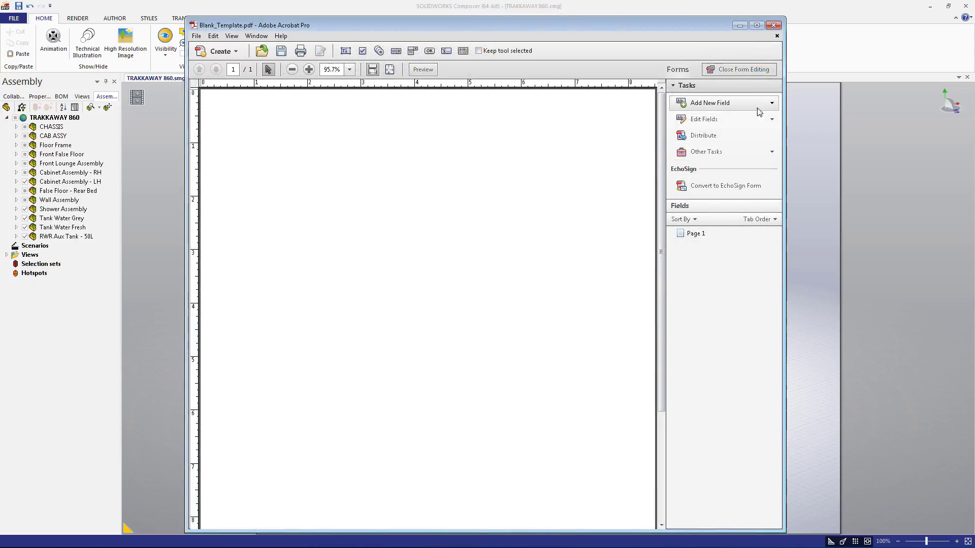
Step: Add a radio button field about 7.8 by 5.5 inches across the upper part of the blank page
left_click(761, 106)
left_click(736, 144)
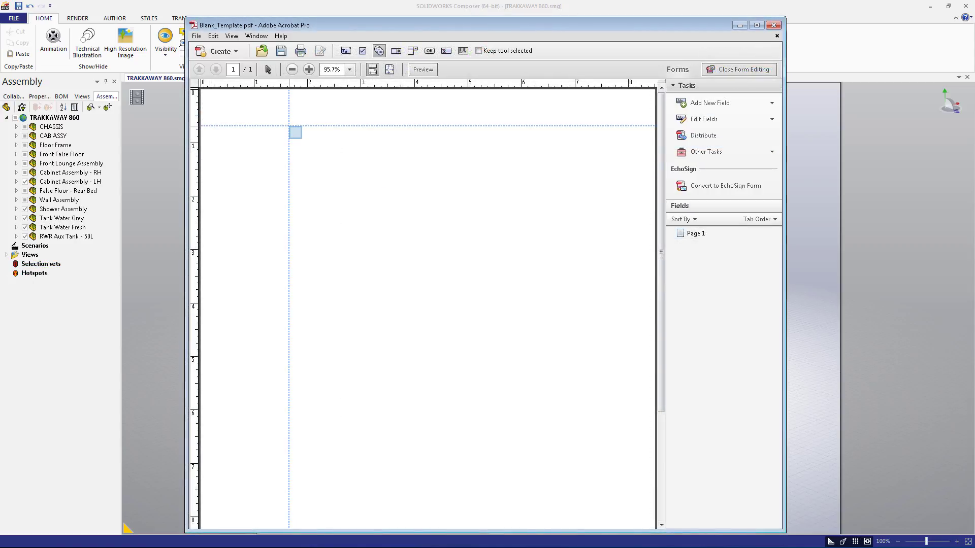
left_click_drag(220, 105, 638, 398)
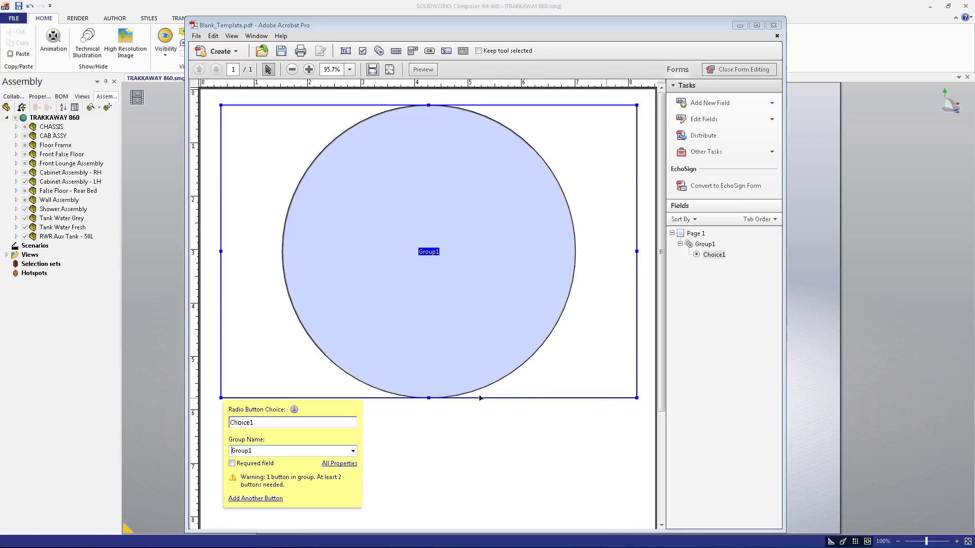
Step: Set the radio button's group name to SeemageReplace and close its field settings
double_click(254, 450)
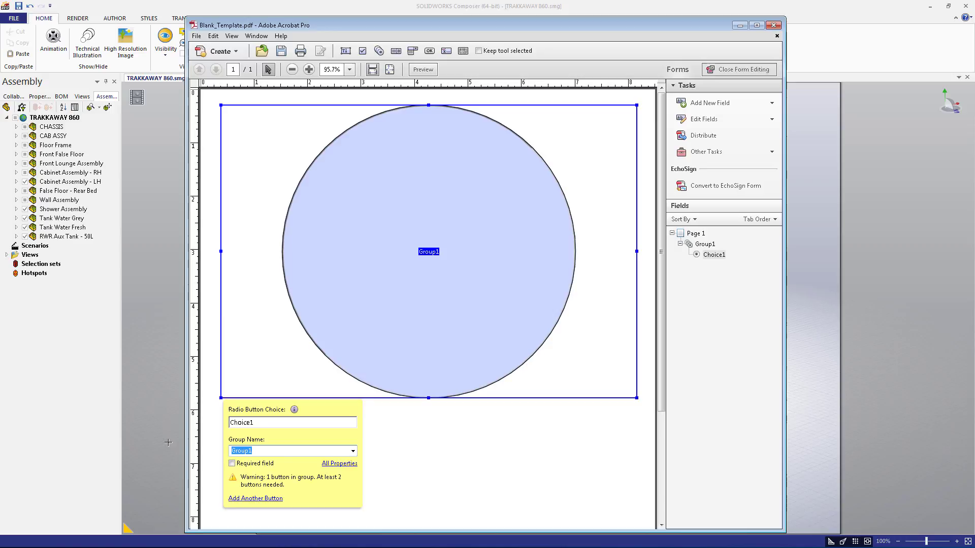
type("SeemageREpplace")
key("Return")
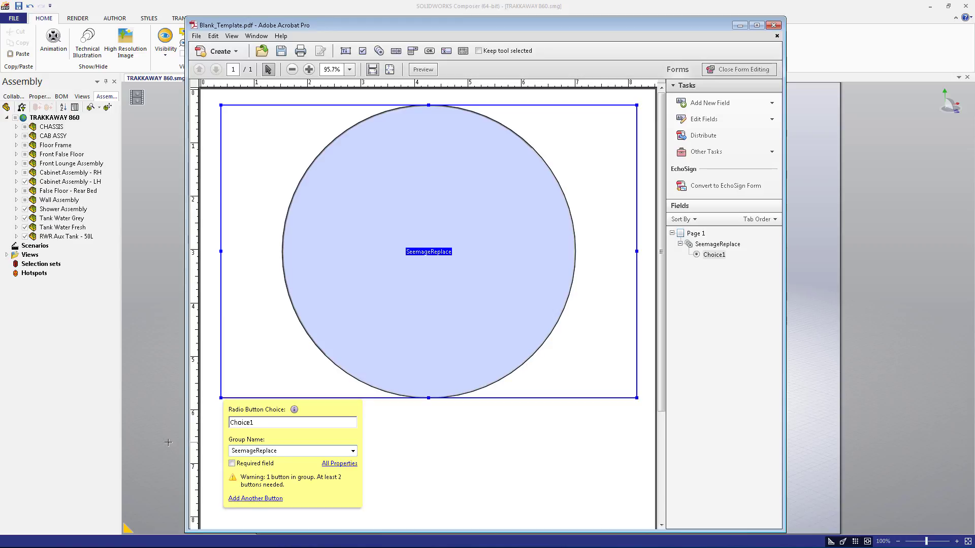
left_click(401, 475)
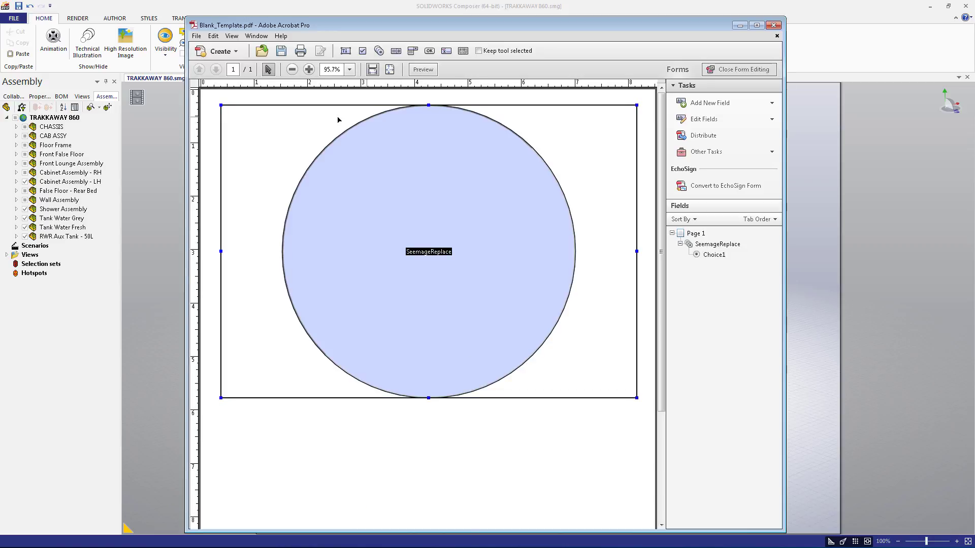
Step: Save the edited Blank_Template.pdf and minimize Acrobat Pro to return to SOLIDWORKS Composer
left_click(196, 36)
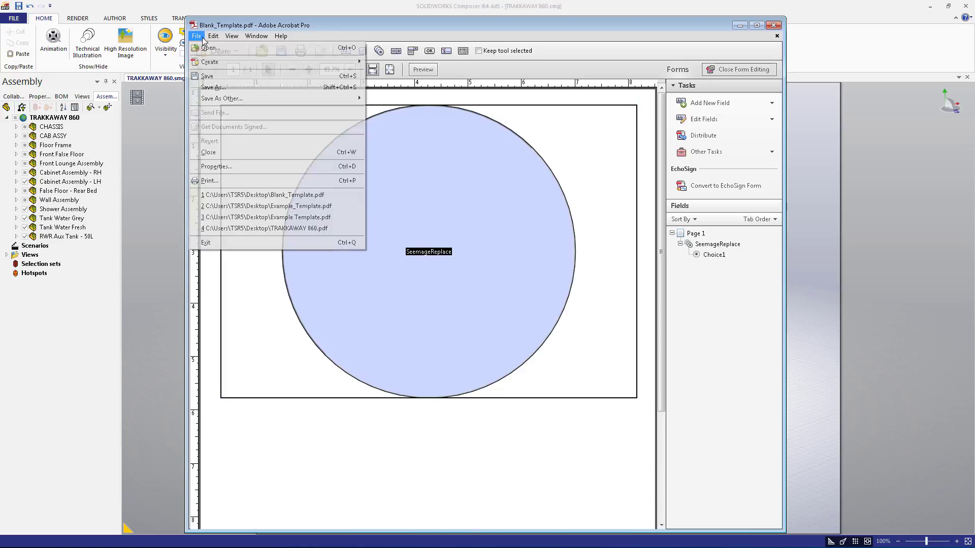
left_click(219, 77)
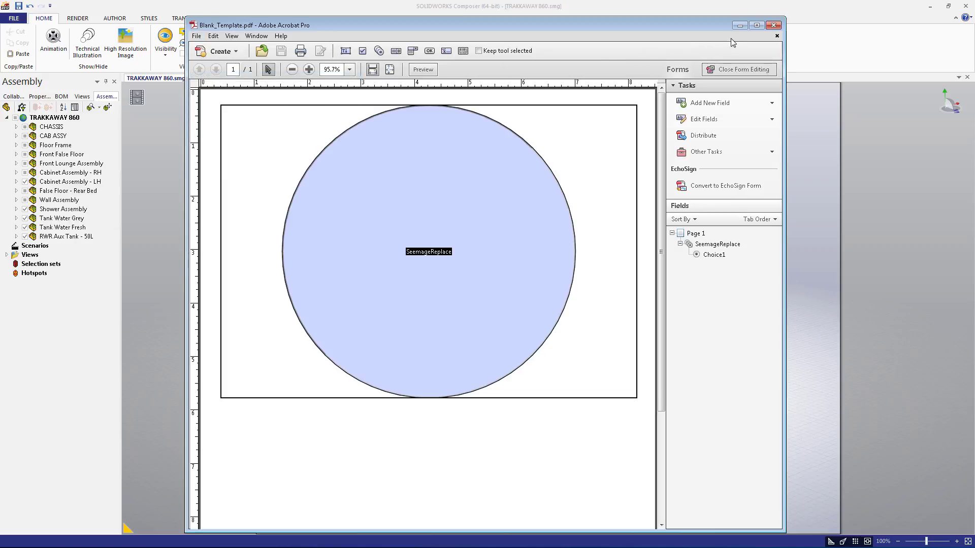
left_click(738, 25)
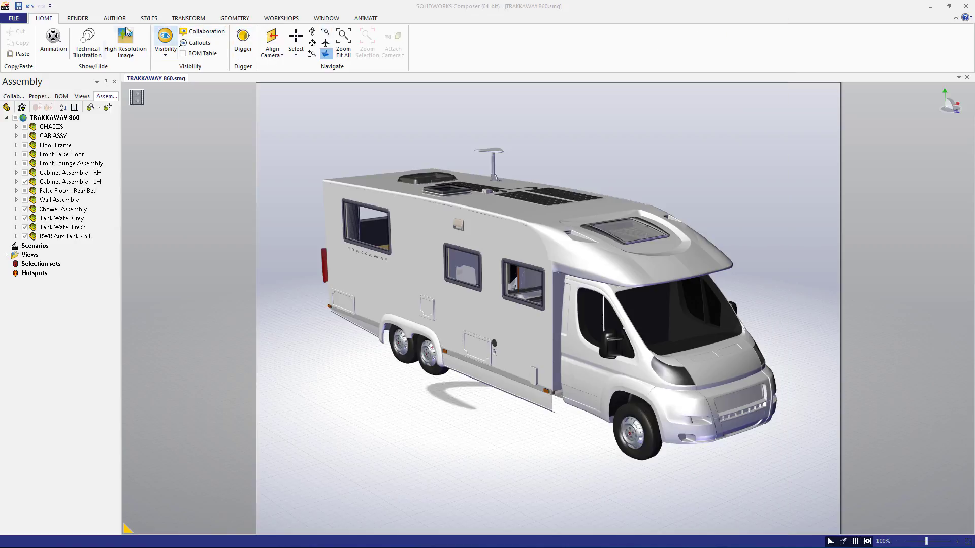
Step: Configure a PDF publish of the model with Blank_Template.pdf from the Desktop as custom template and SMG (enhanced content) embedded
left_click(23, 20)
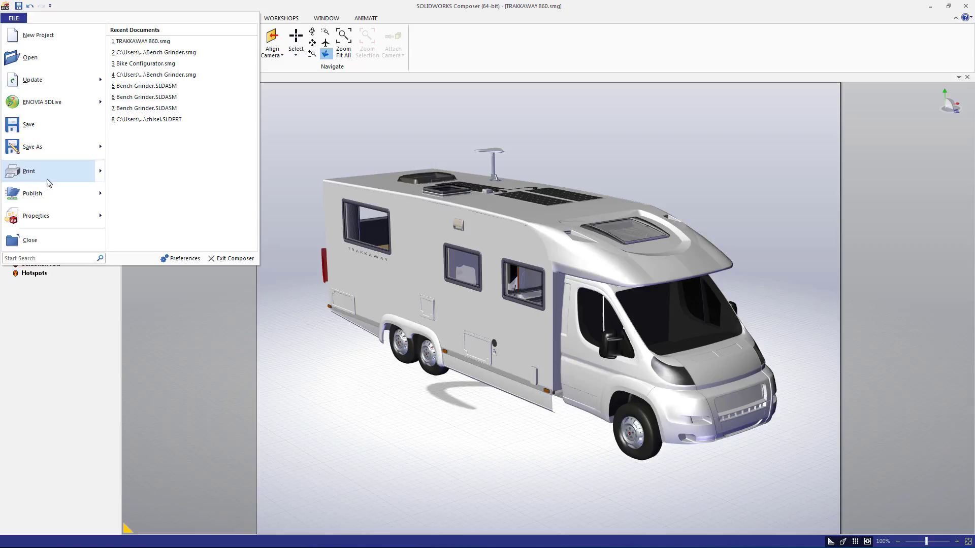
mouse_move(49, 193)
left_click(133, 71)
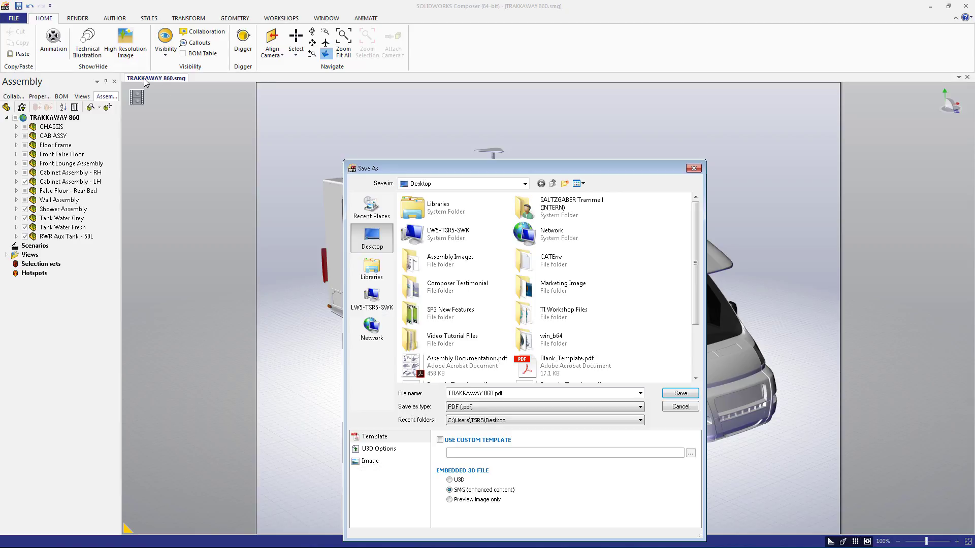
left_click(440, 441)
left_click(692, 453)
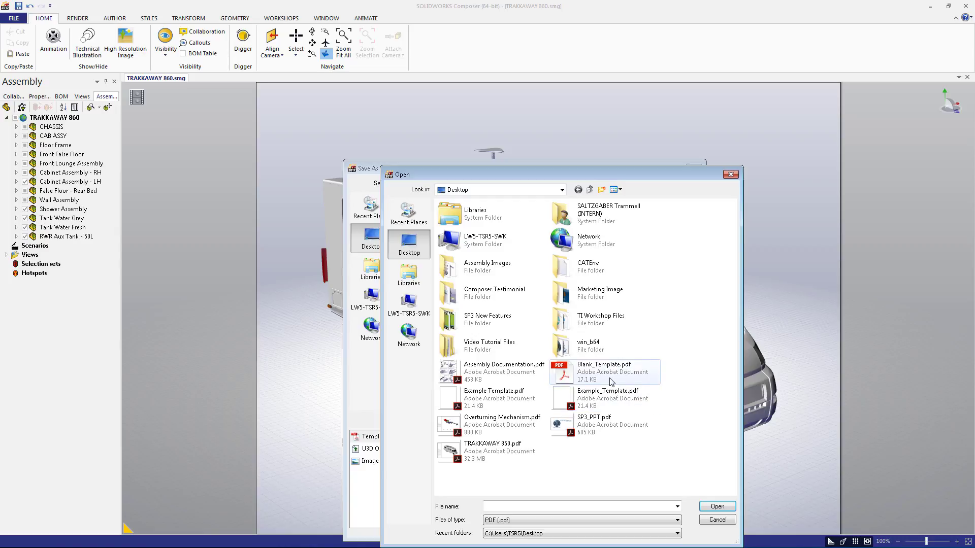
left_click(604, 368)
left_click(717, 507)
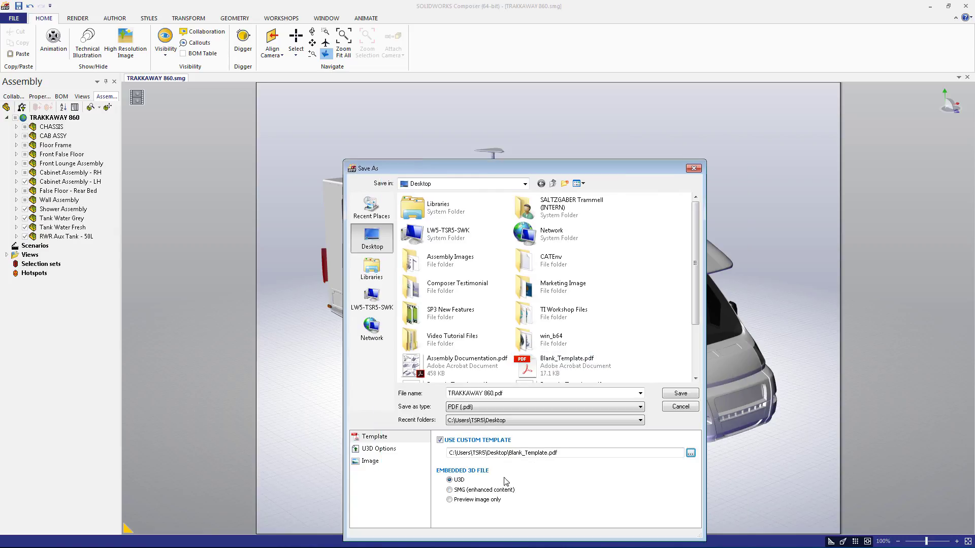
left_click(460, 490)
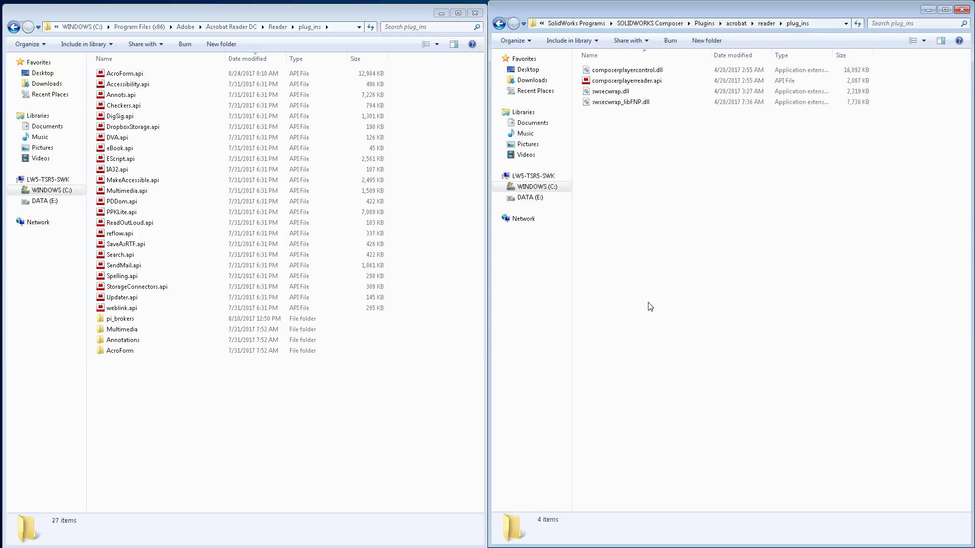
Step: Copy all four files from Composer's acrobat reader plug_ins folder into Acrobat Reader DC's plug_ins folder
left_click(620, 70)
left_click(624, 103, "shift")
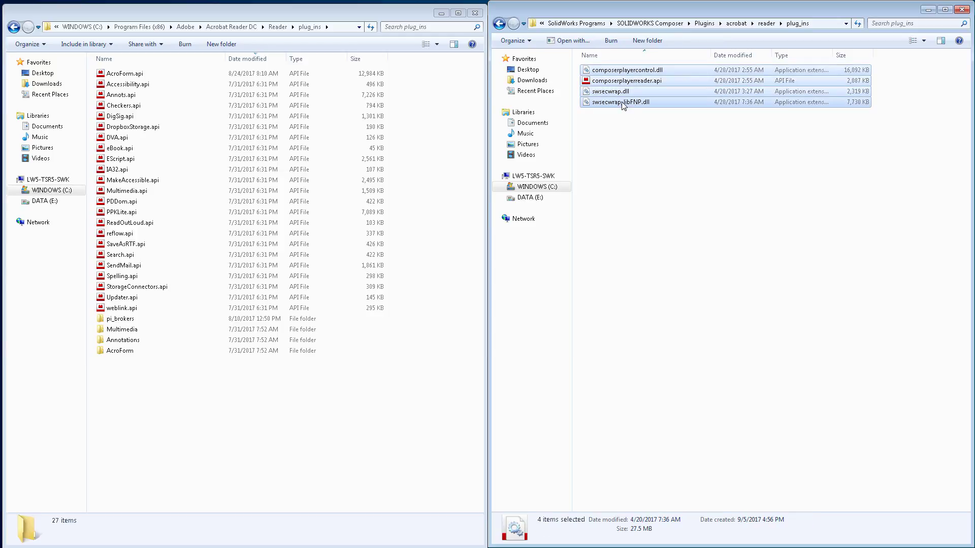
right_click(625, 104)
left_click(647, 163)
left_click(329, 389)
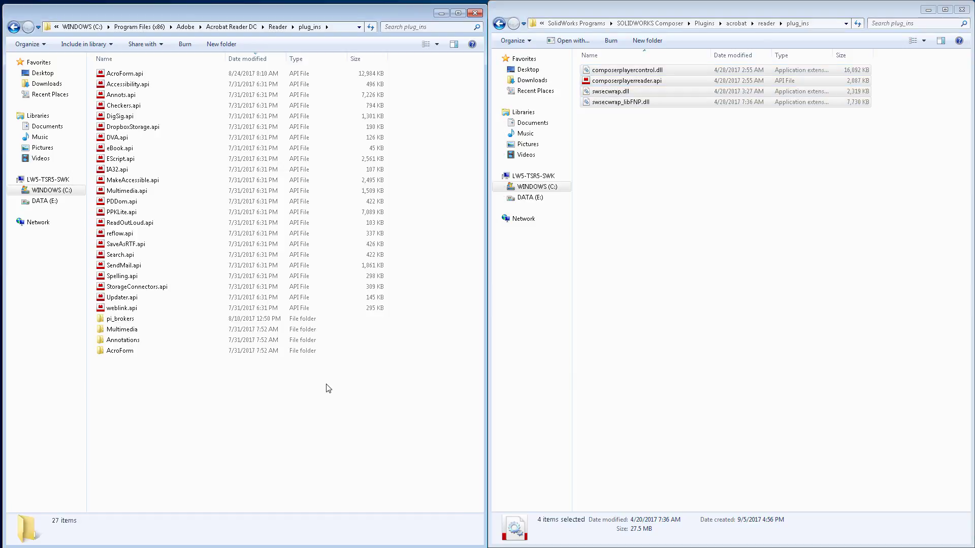
right_click(329, 388)
left_click(364, 451)
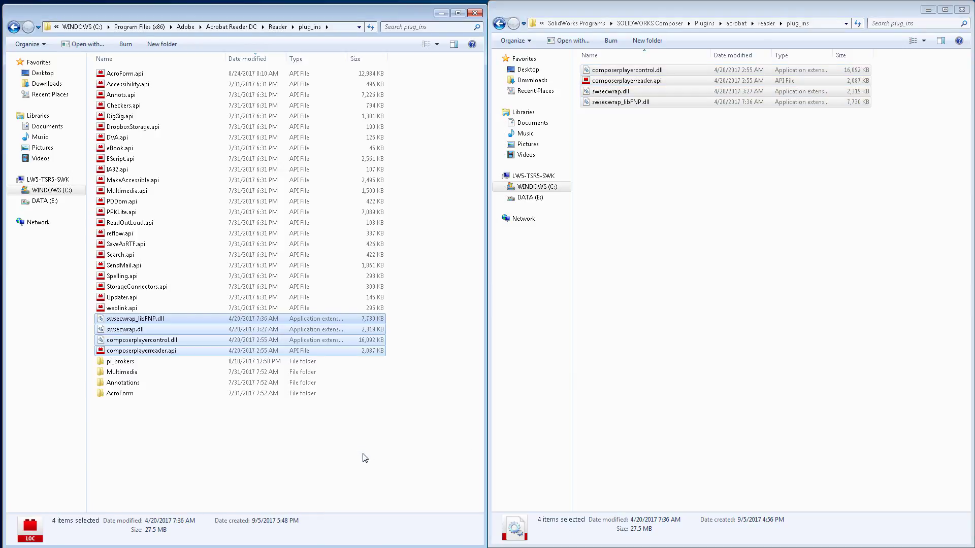
left_click(364, 458)
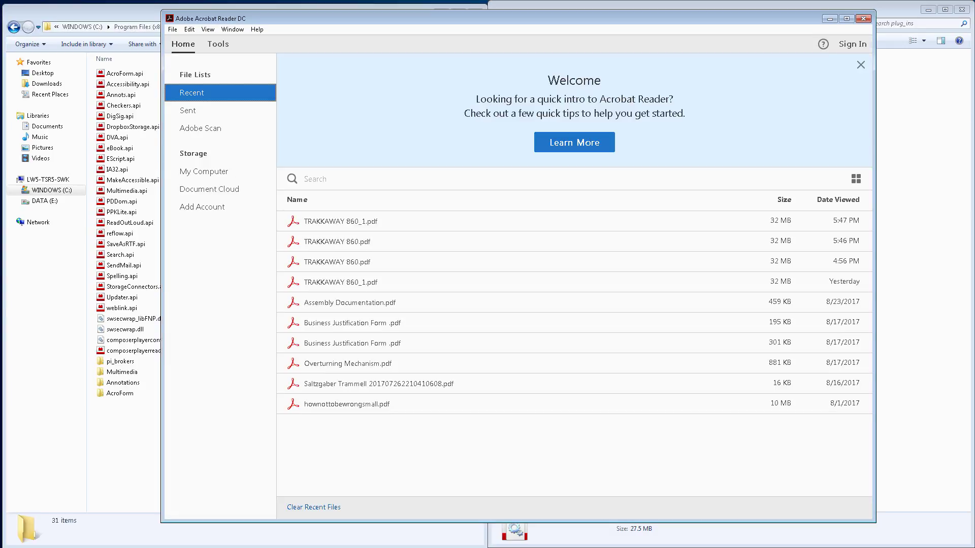
Step: Open TRAKKAWAY 860_1.pdf in Acrobat Reader and apply enhanced security preferences with Protected Mode at startup disabled
double_click(366, 222)
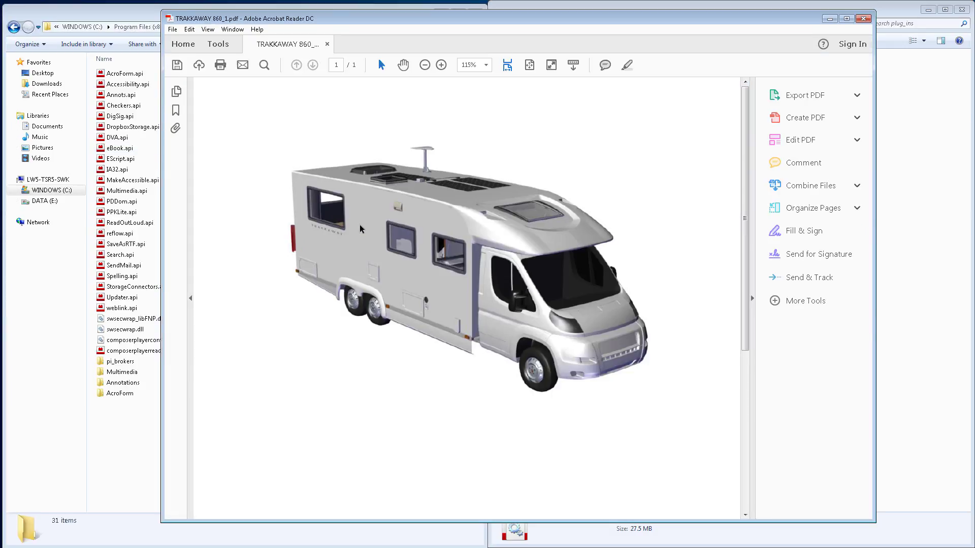
left_click(209, 29)
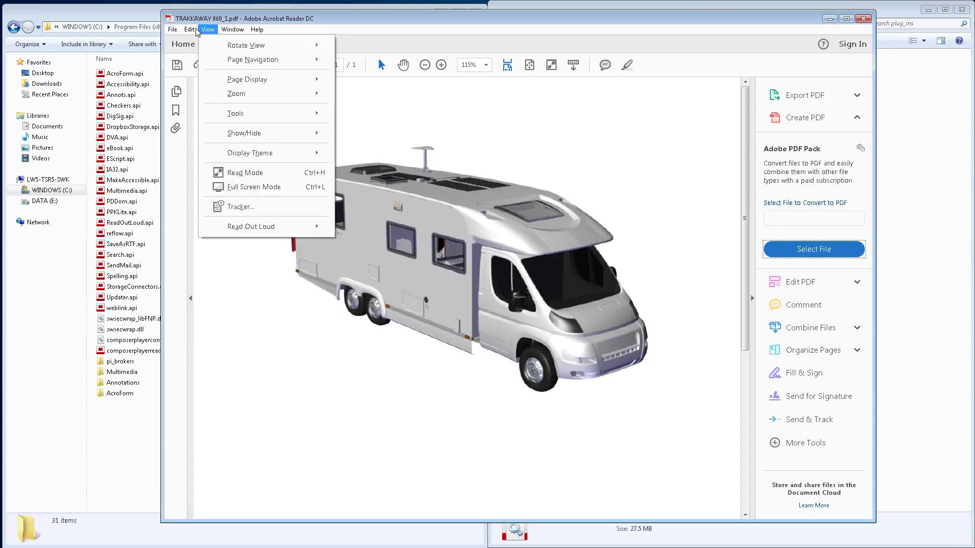
mouse_move(189, 29)
left_click(227, 330)
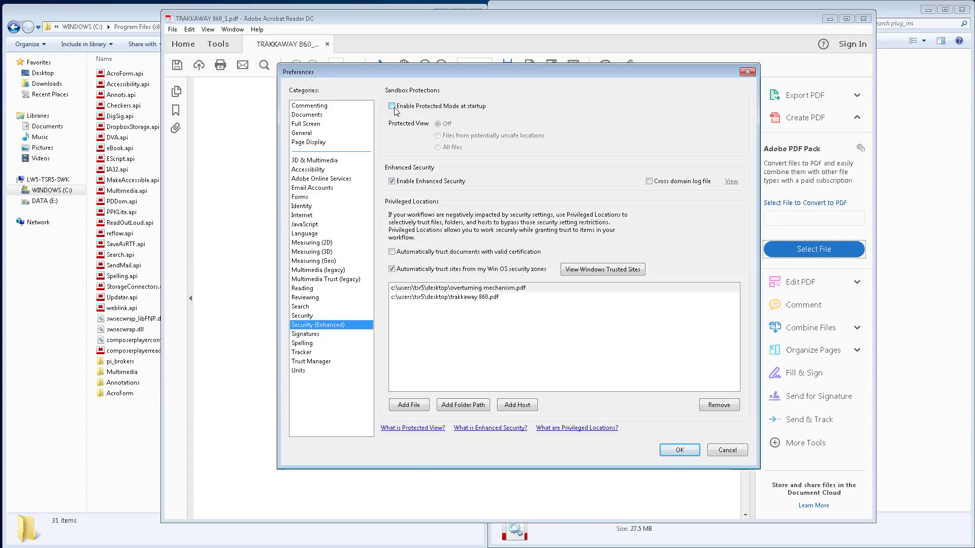
left_click(679, 450)
Step: Activate the interactive 3D content in the PDF and rotate the motorhome to inspect it from another side
left_click(470, 323)
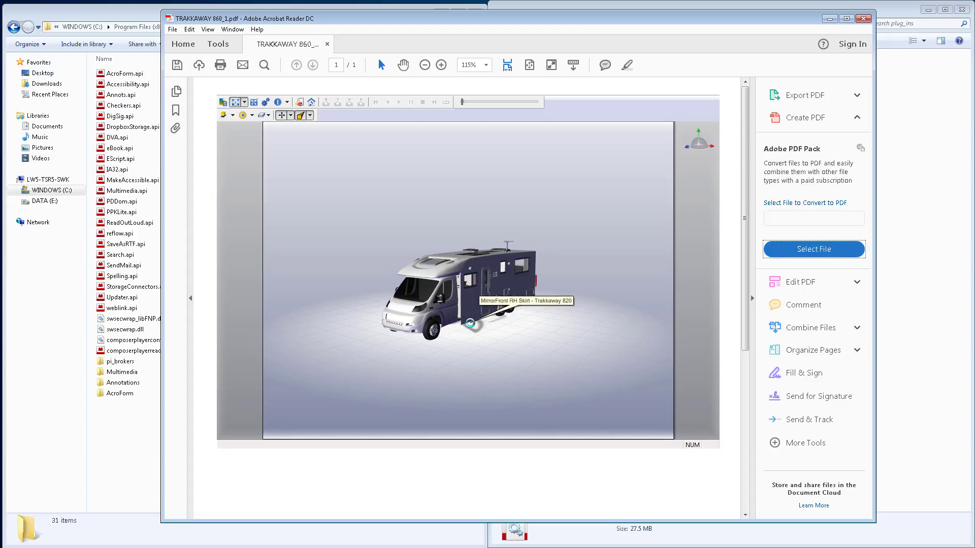
left_click_drag(471, 323, 539, 334)
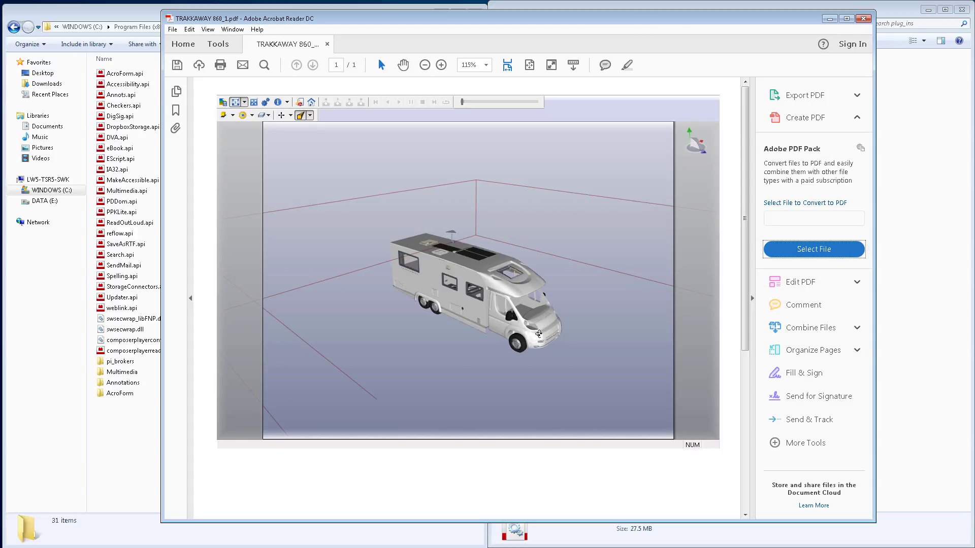